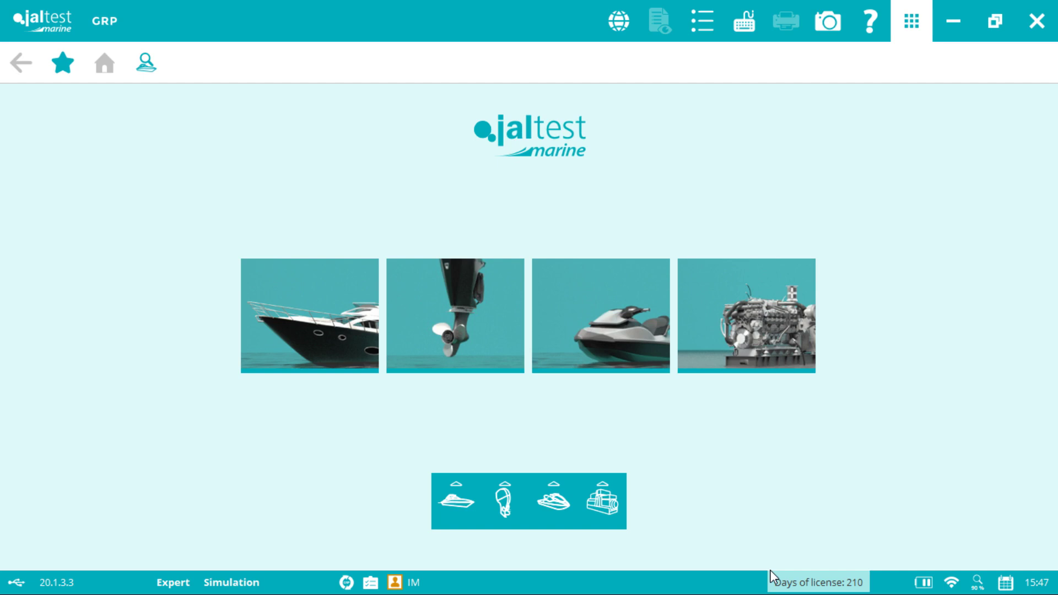
Select Evinrude from the outboard engine brands and pick the E-TEC 115 model.
click(470, 315)
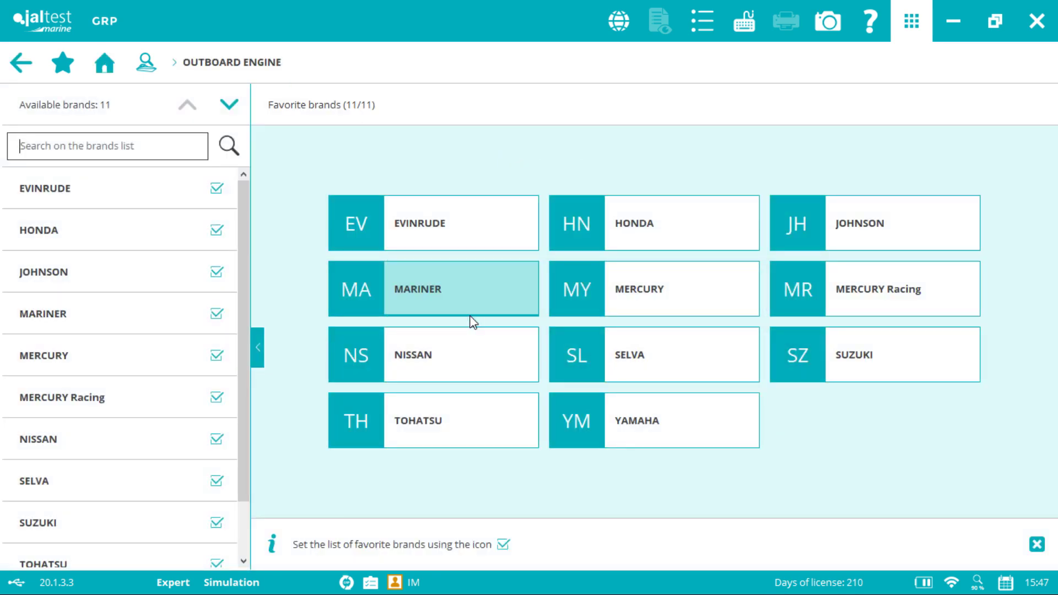
click(448, 228)
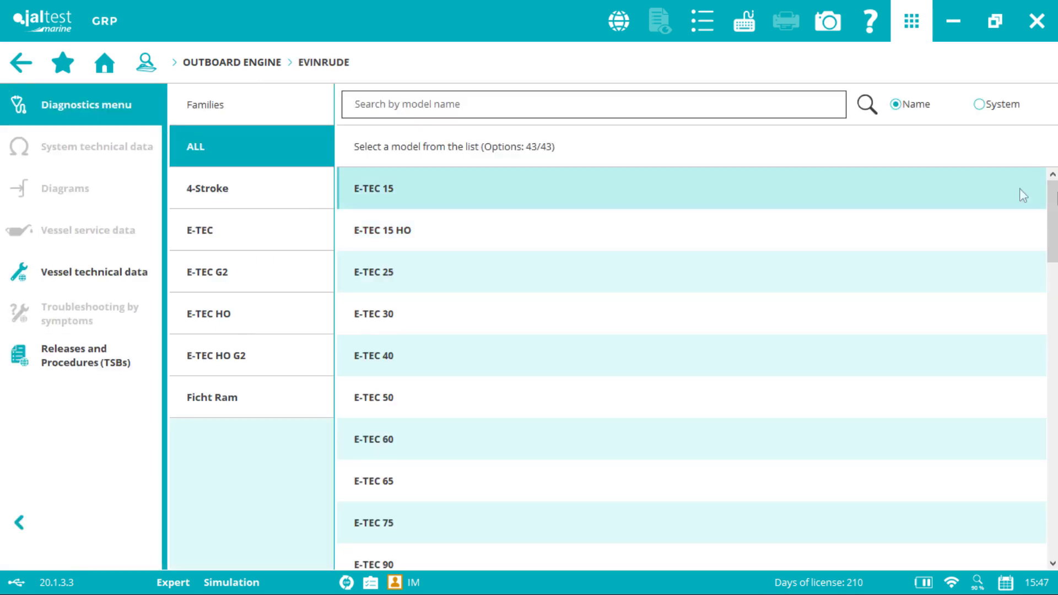
scroll(1055, 234, down, 4)
scroll(1055, 235, down, 2)
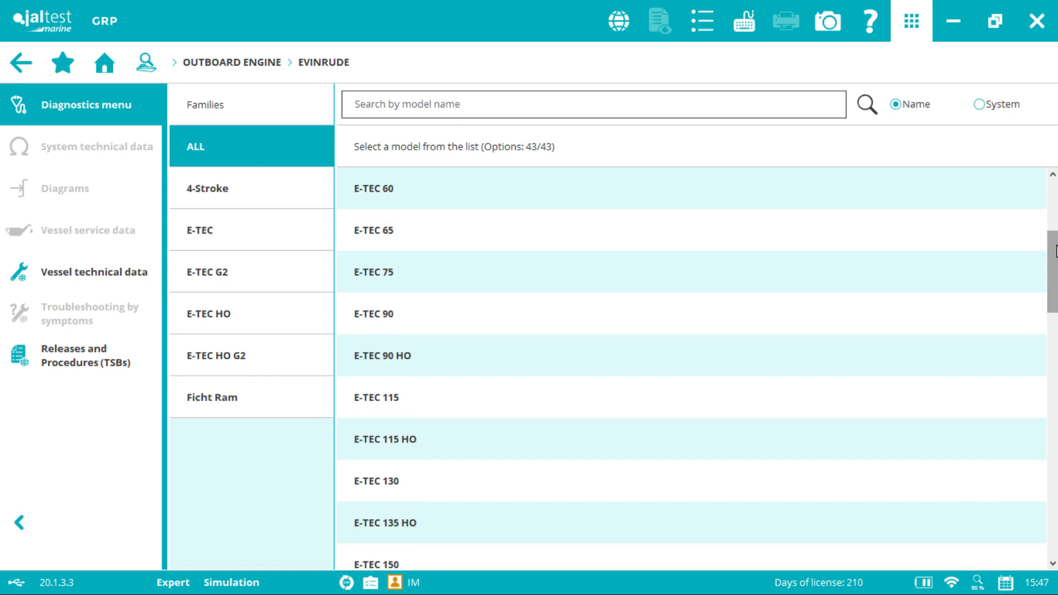
click(509, 414)
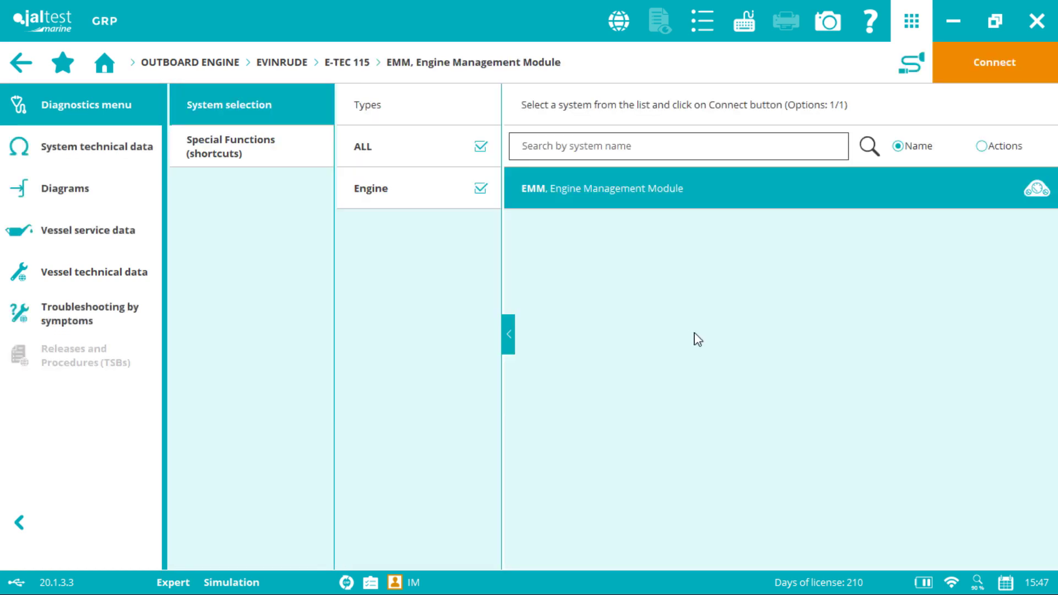
Show the EMM connection instructions and view the connector close-up, pin-out diagram and diagnostic cable images.
click(912, 66)
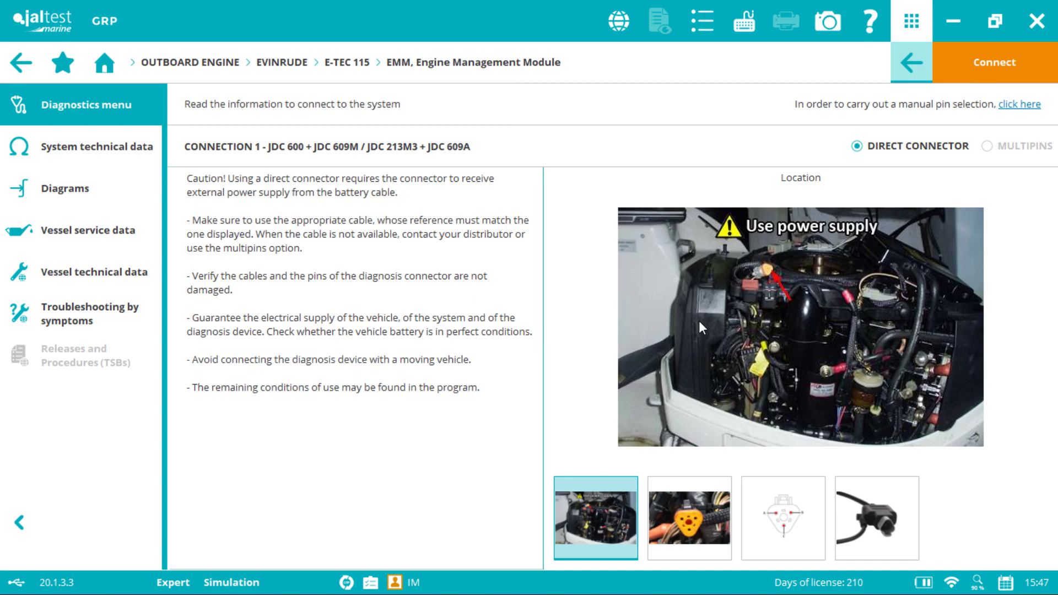
click(692, 528)
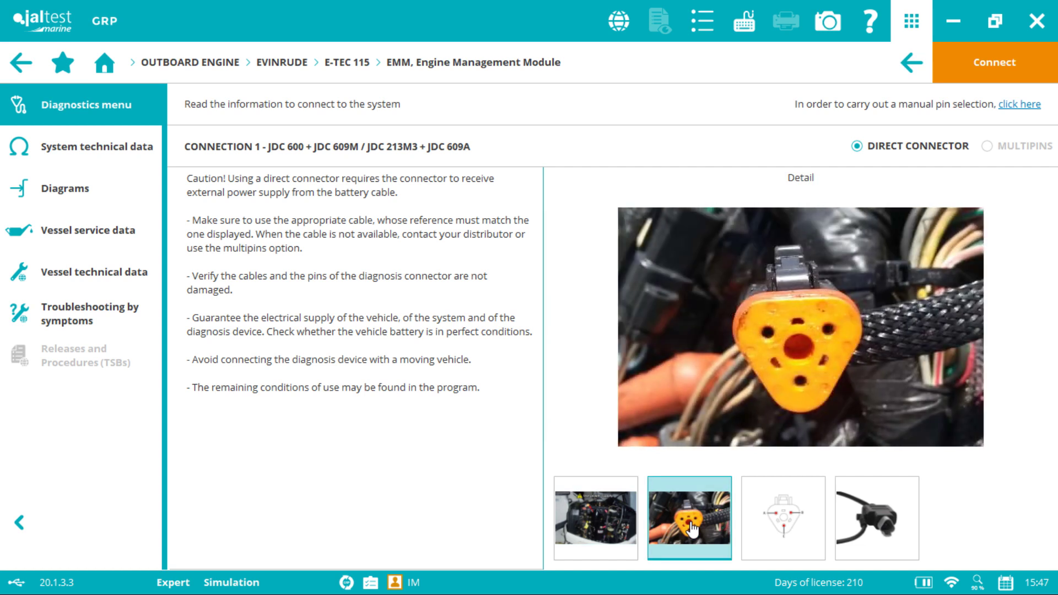
click(772, 528)
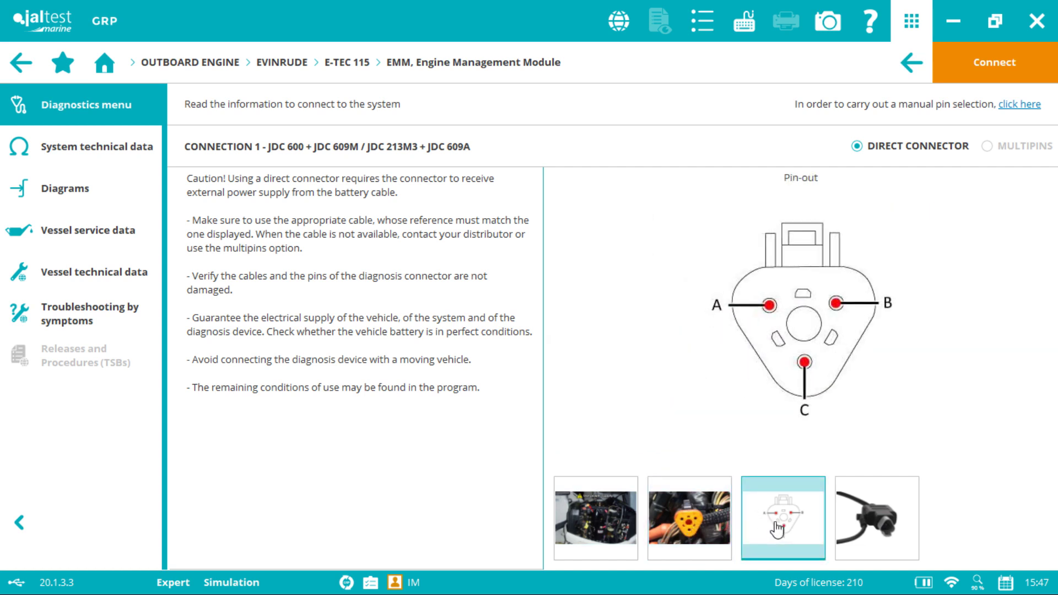
click(877, 521)
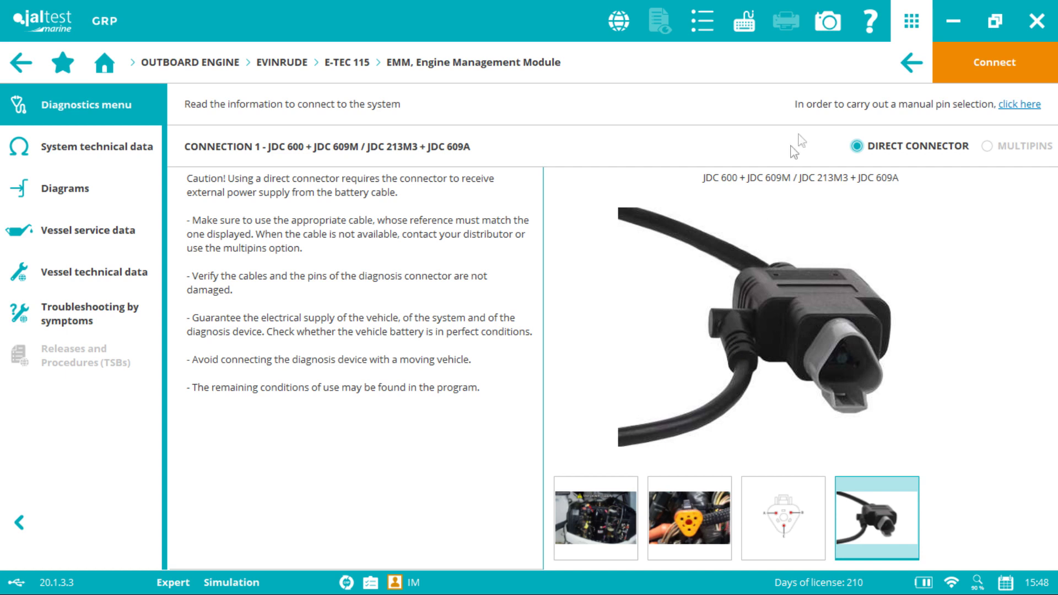
Connect to the EMM and start Injector Coding under Modify Parameters, accepting the Expert Mode terms.
click(977, 64)
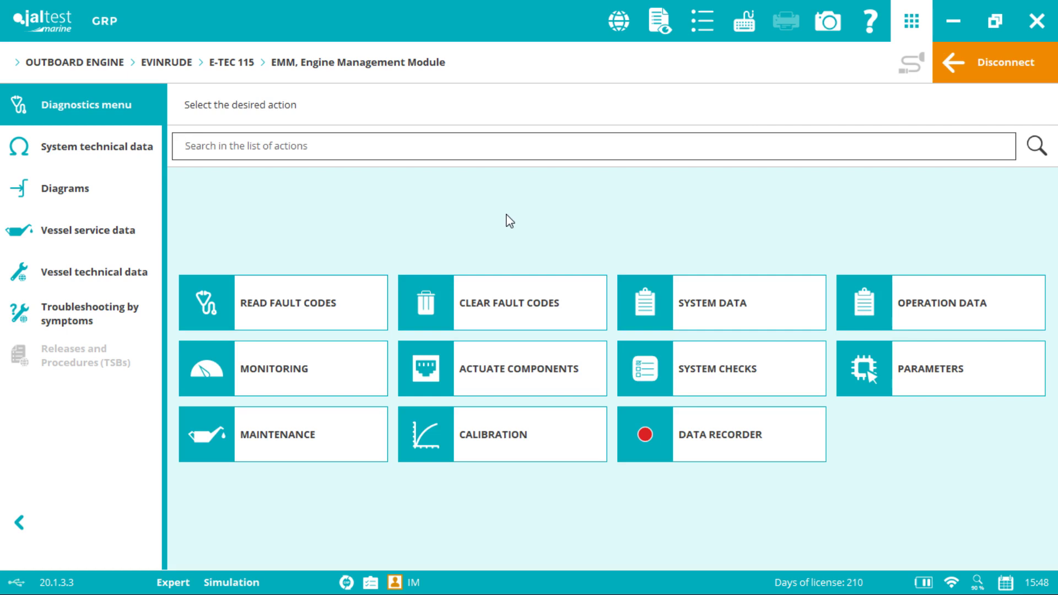
click(914, 363)
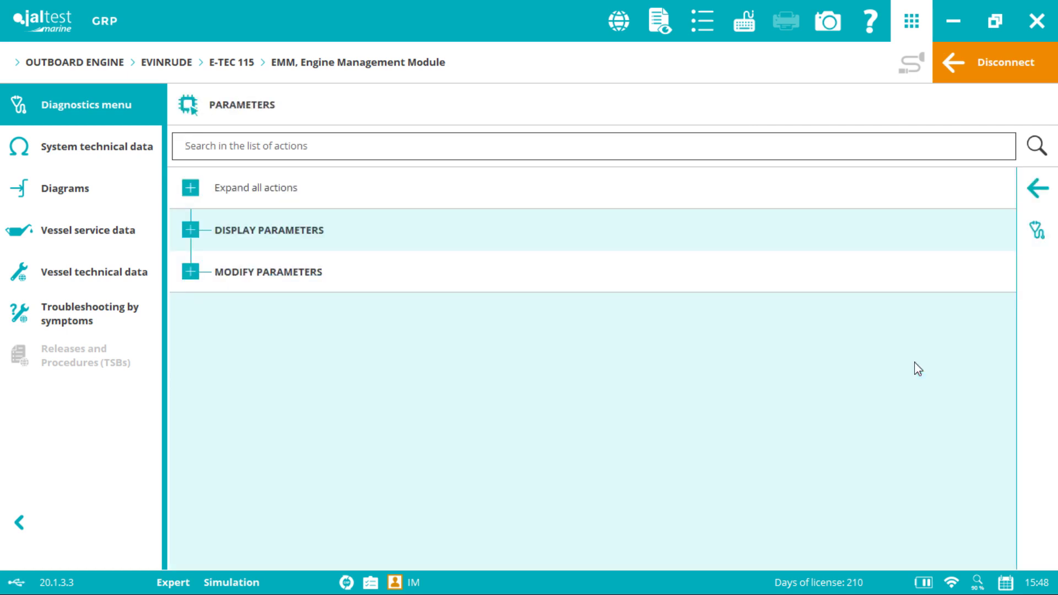
click(191, 273)
click(352, 439)
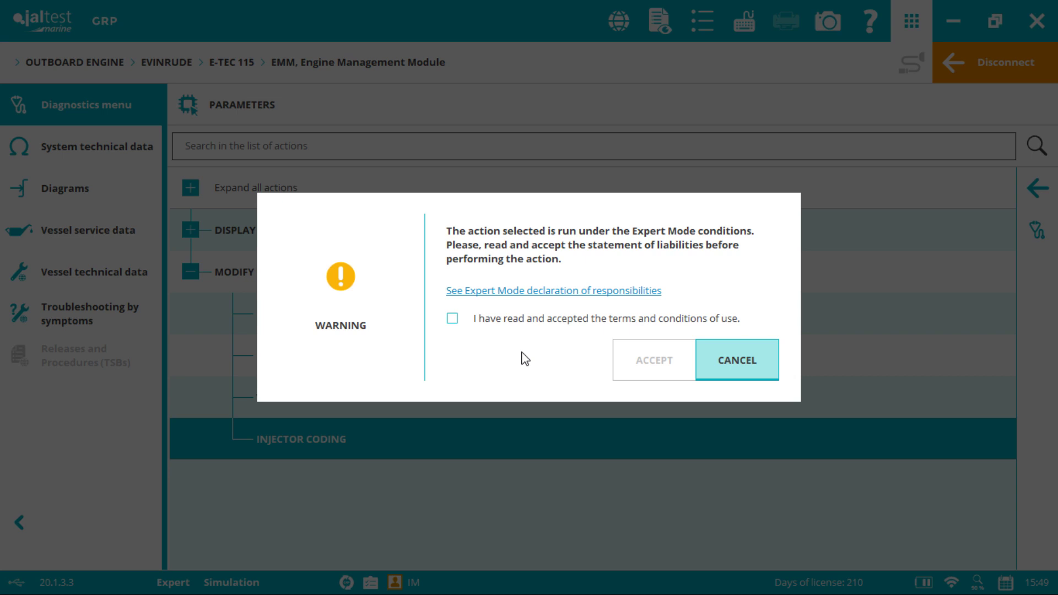
click(451, 319)
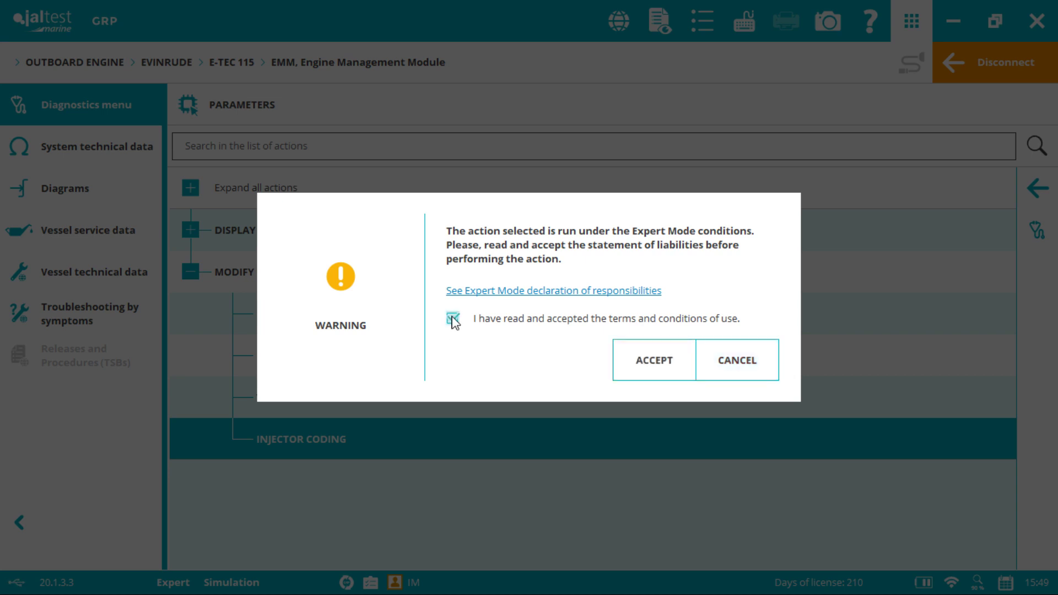
click(663, 363)
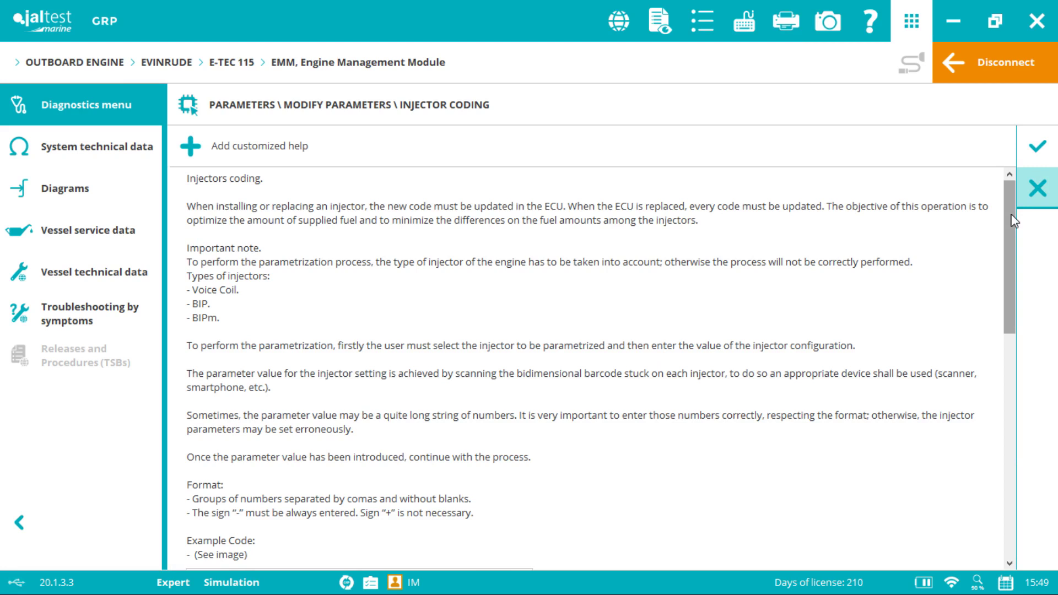
Read through the injector coding help and barcode examples, then continue to the engine-stopped initial condition.
drag(1011, 215, 1008, 356)
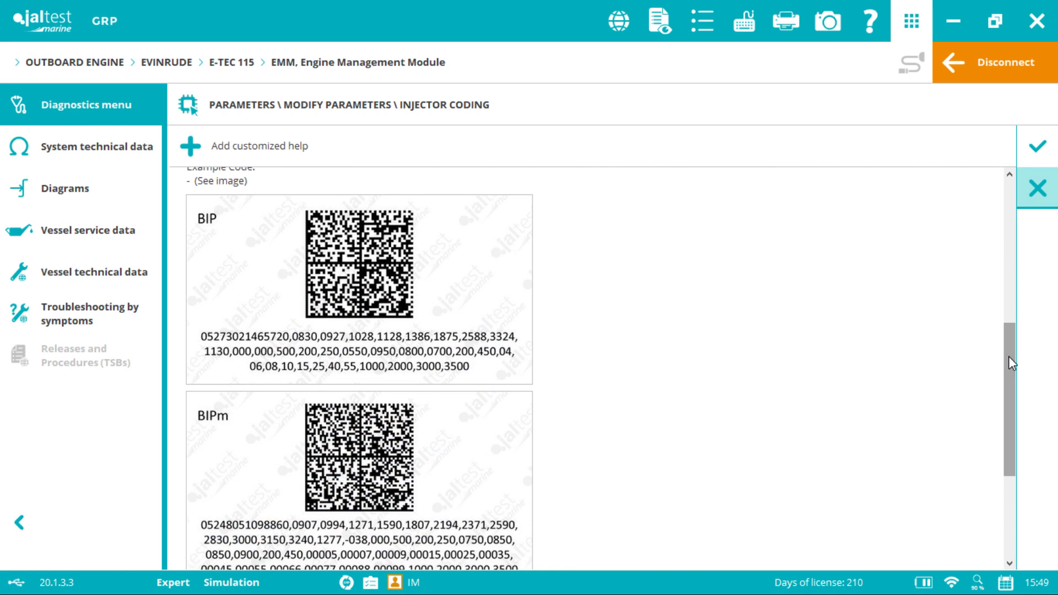
drag(1008, 356, 1002, 239)
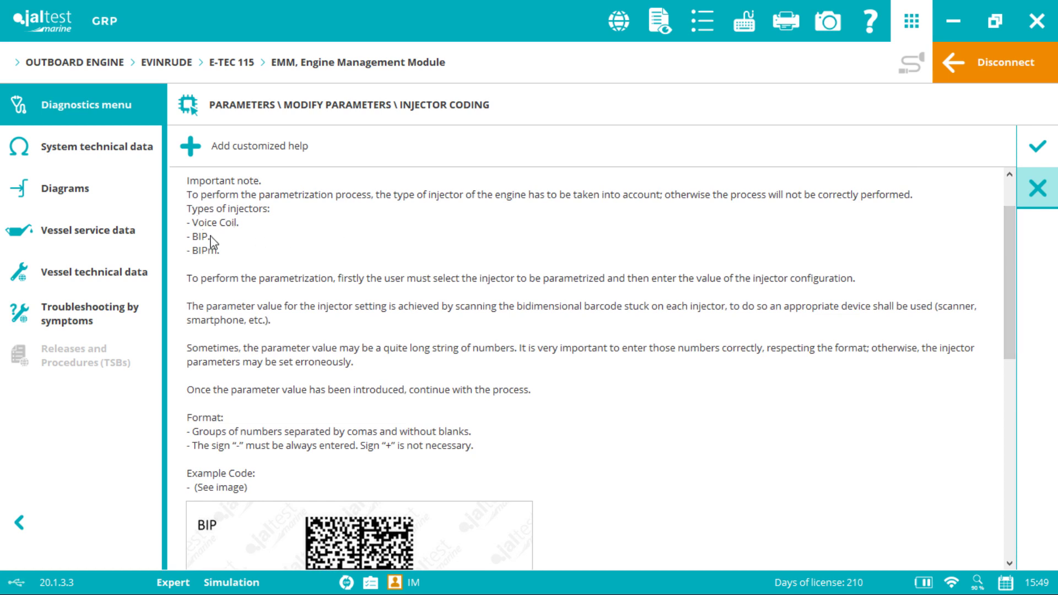
drag(1012, 276, 1006, 444)
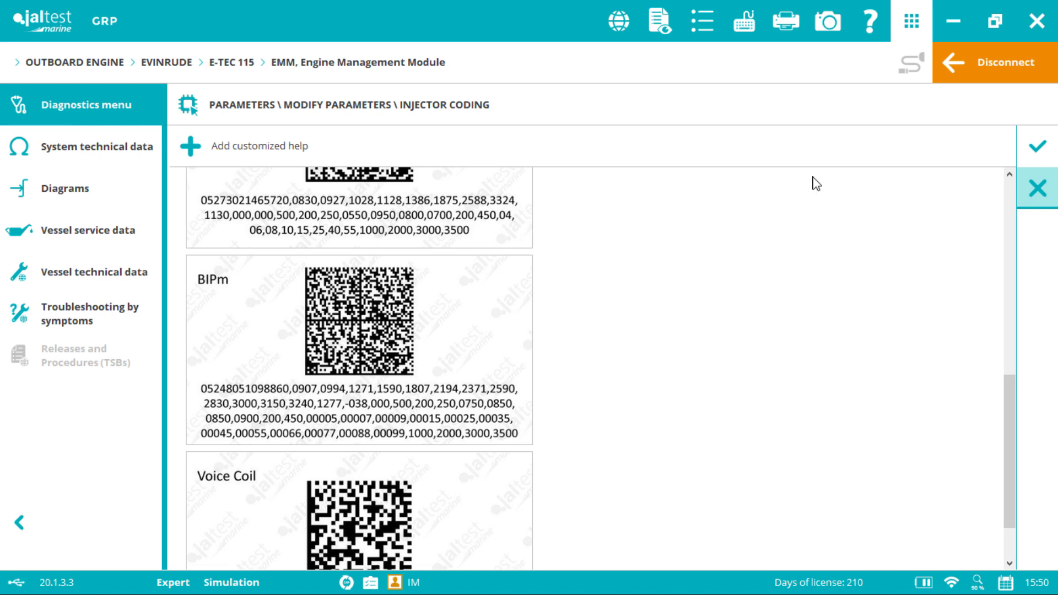
click(1031, 146)
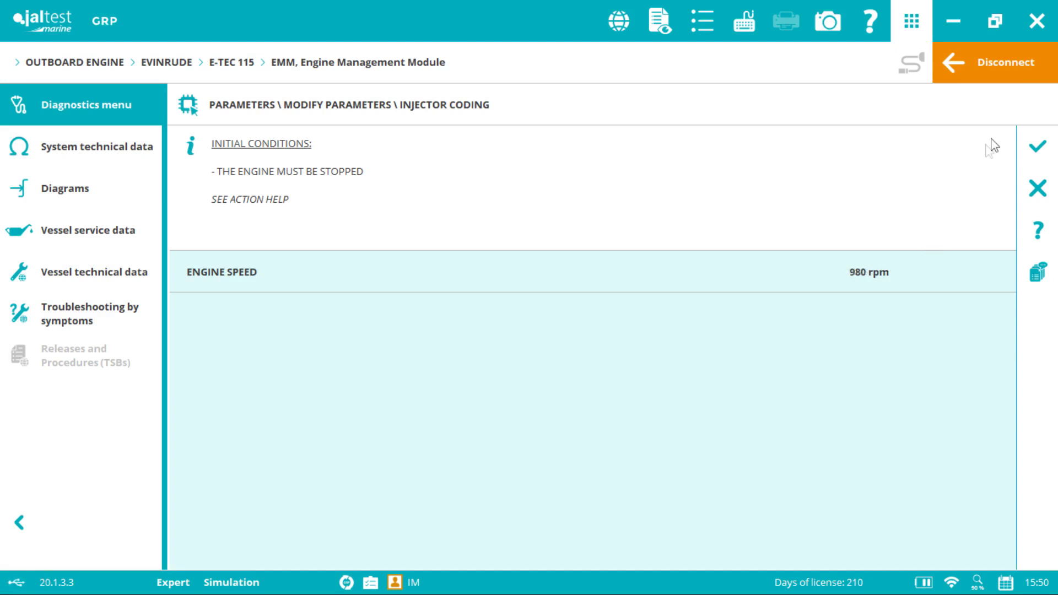
Select injector 3, accept its current values, review the all-zero parameter table, and proceed to new-value entry.
click(1040, 149)
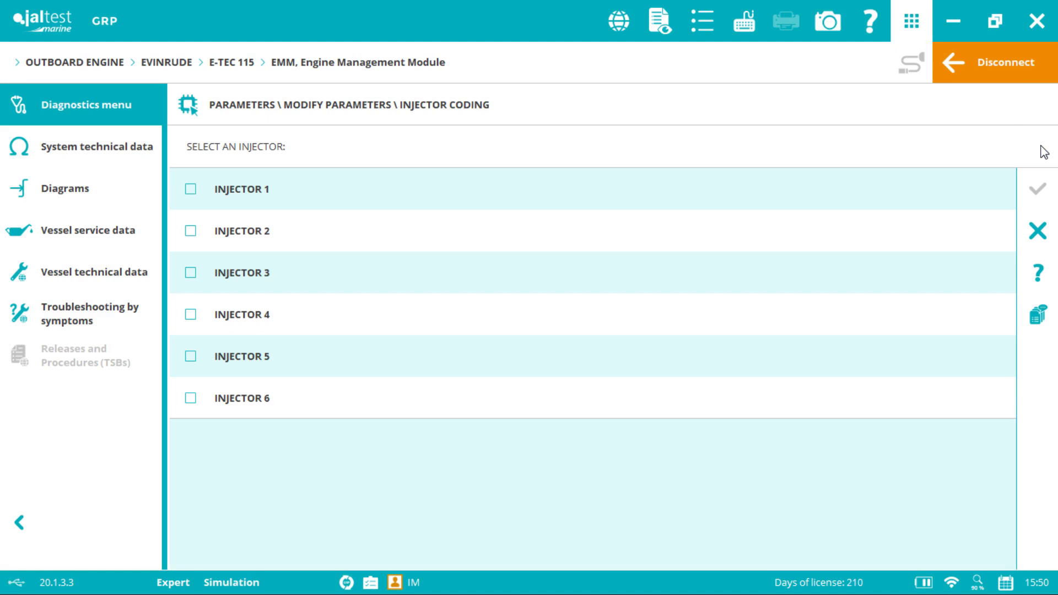
click(191, 272)
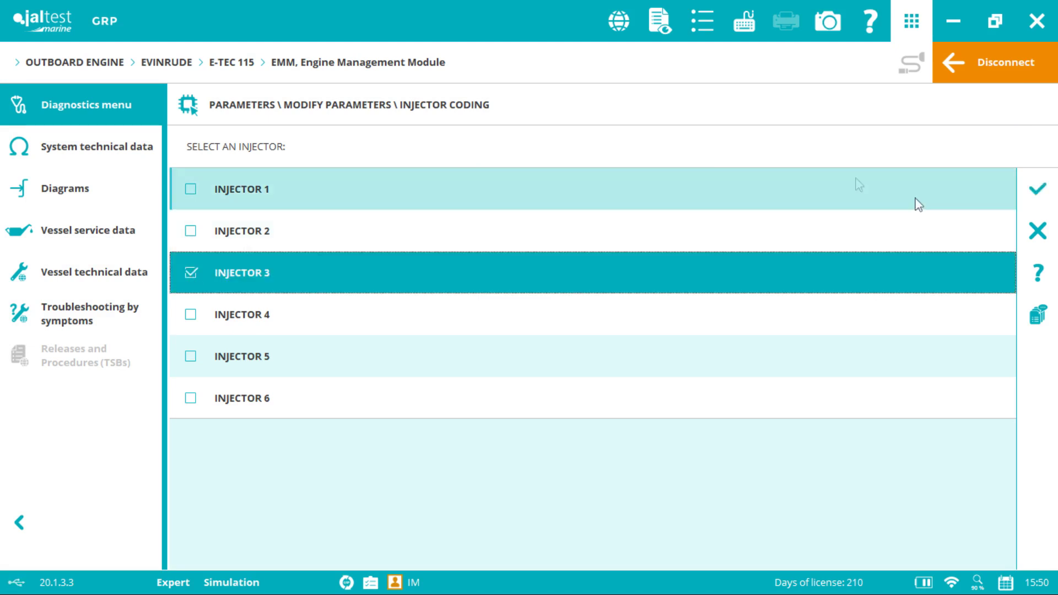
click(1043, 187)
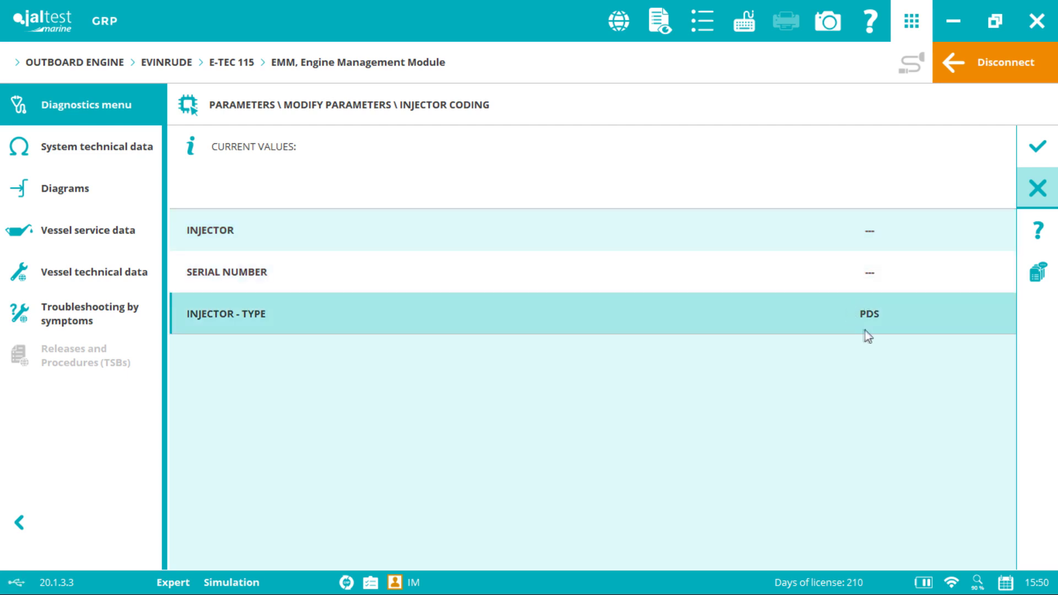
click(1028, 157)
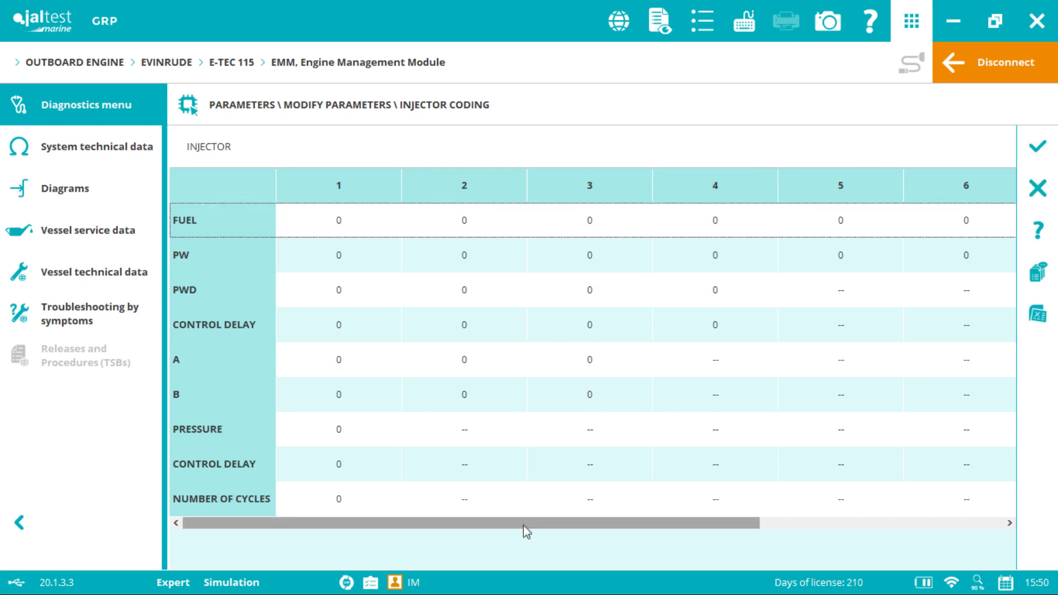
drag(524, 528, 418, 503)
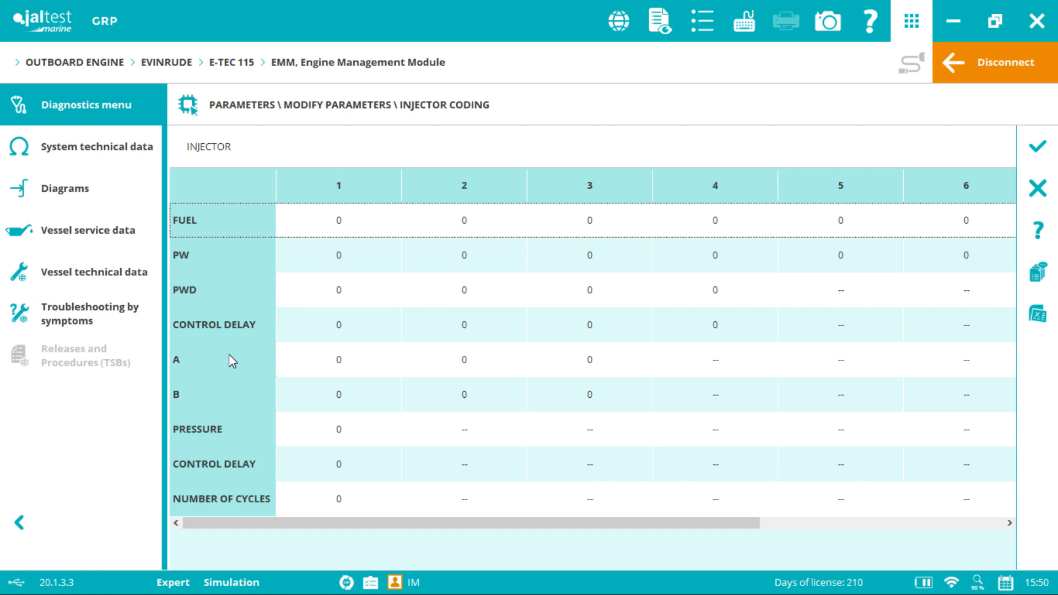
click(1028, 143)
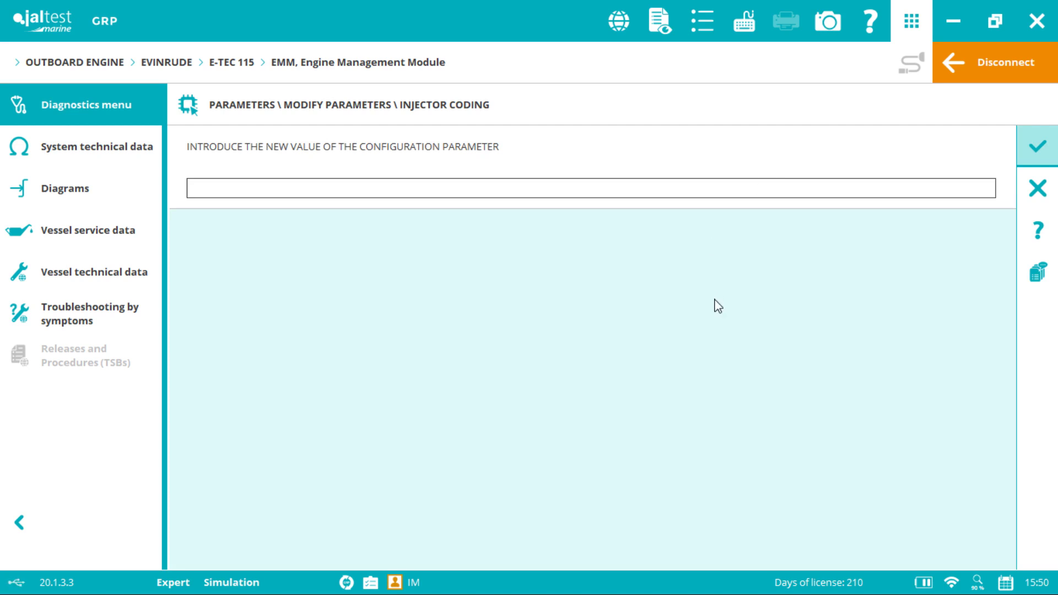
Open the code-entry help and view the comma-separated Format rules and the BIP example code.
click(1038, 233)
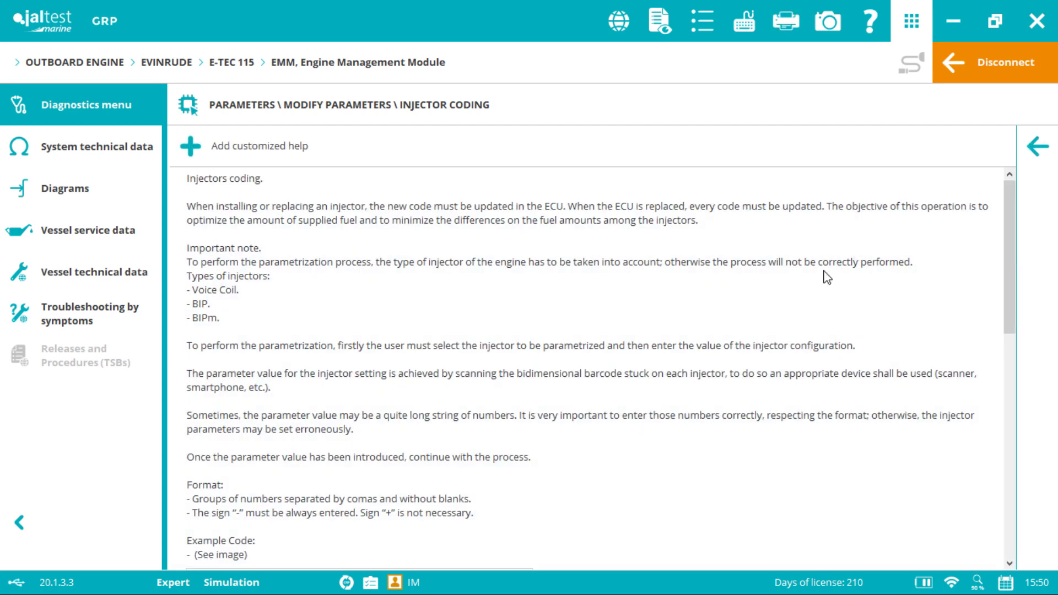
drag(1008, 200, 1004, 277)
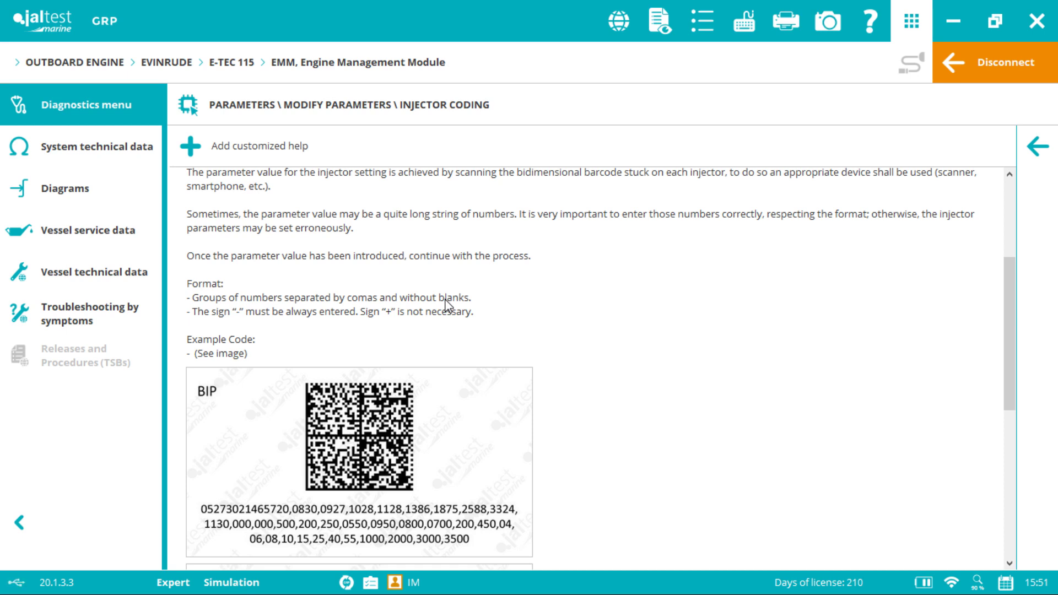
click(88, 315)
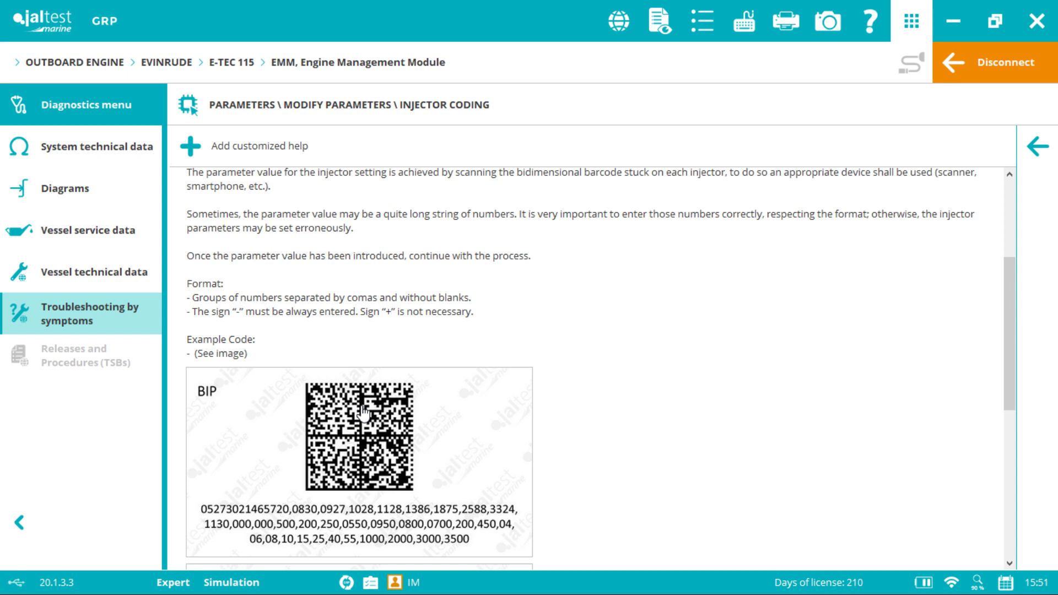
Paste the new injector code into the entry and repeat fields, then acknowledge the finished message.
click(1039, 146)
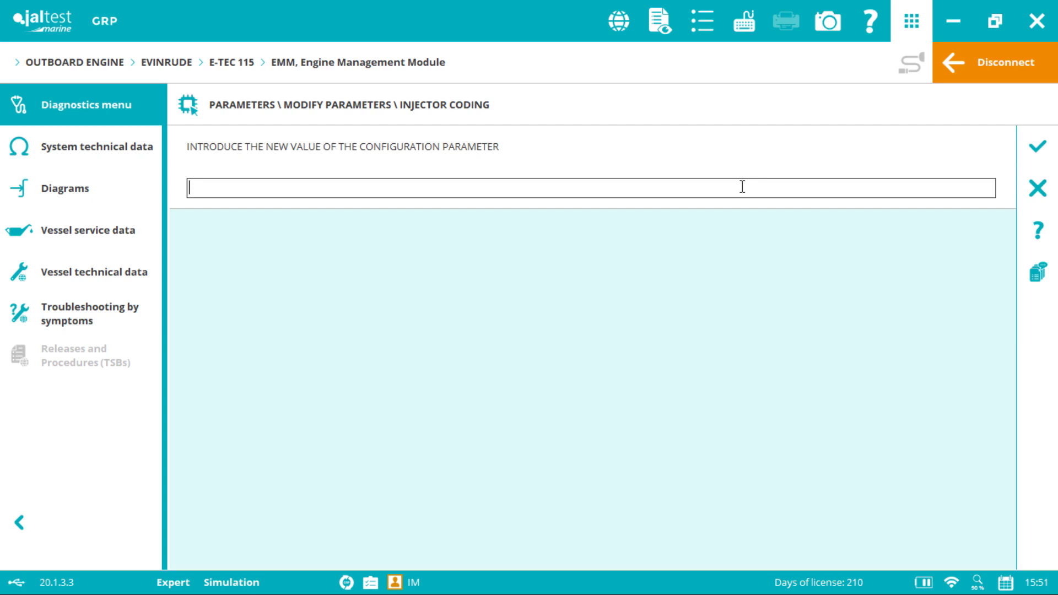
click(742, 187)
key(ctrl+v)
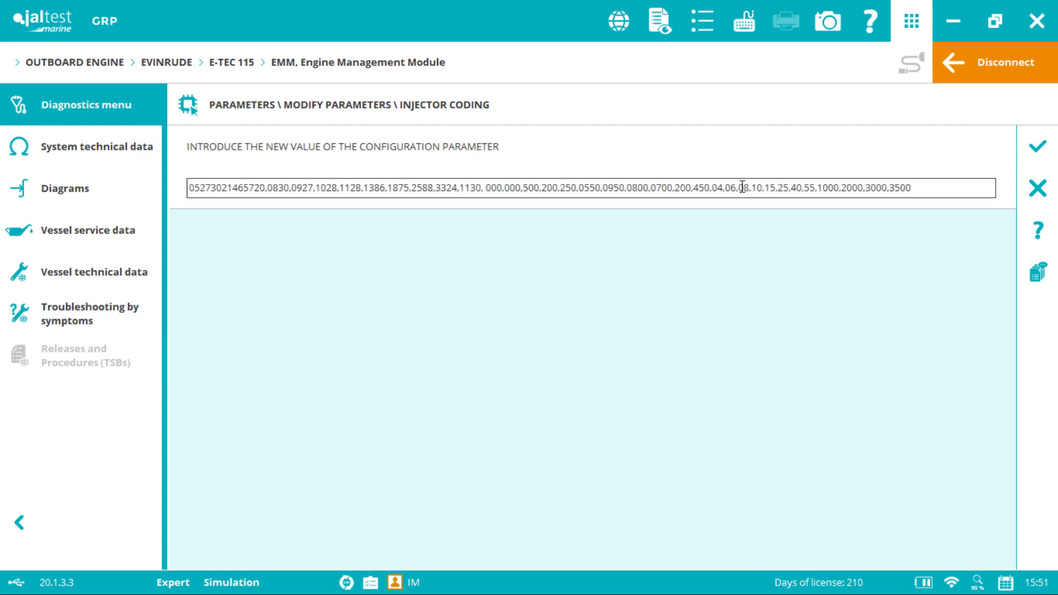
click(1039, 147)
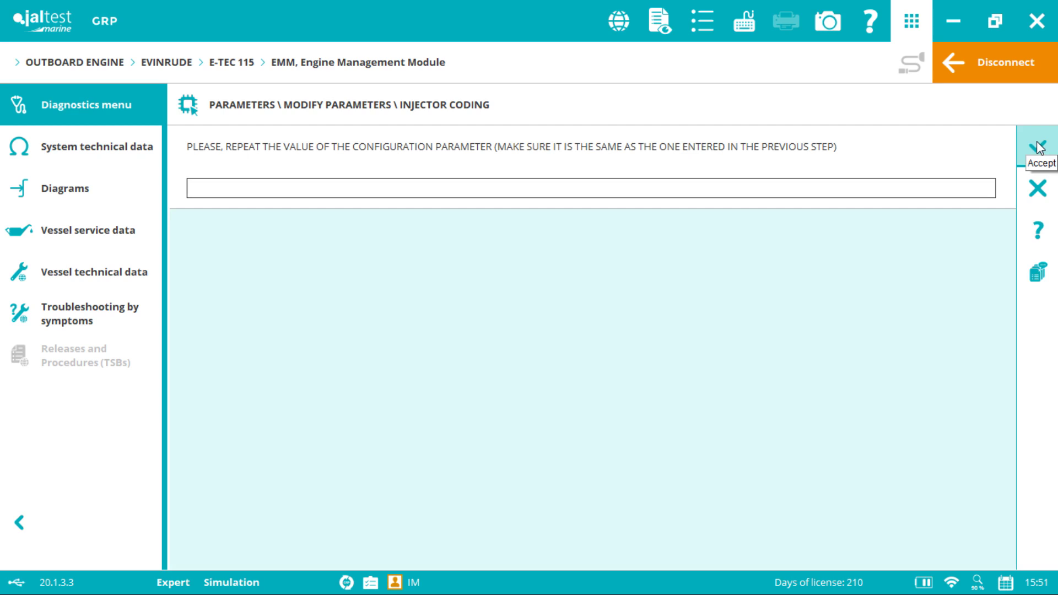
click(649, 188)
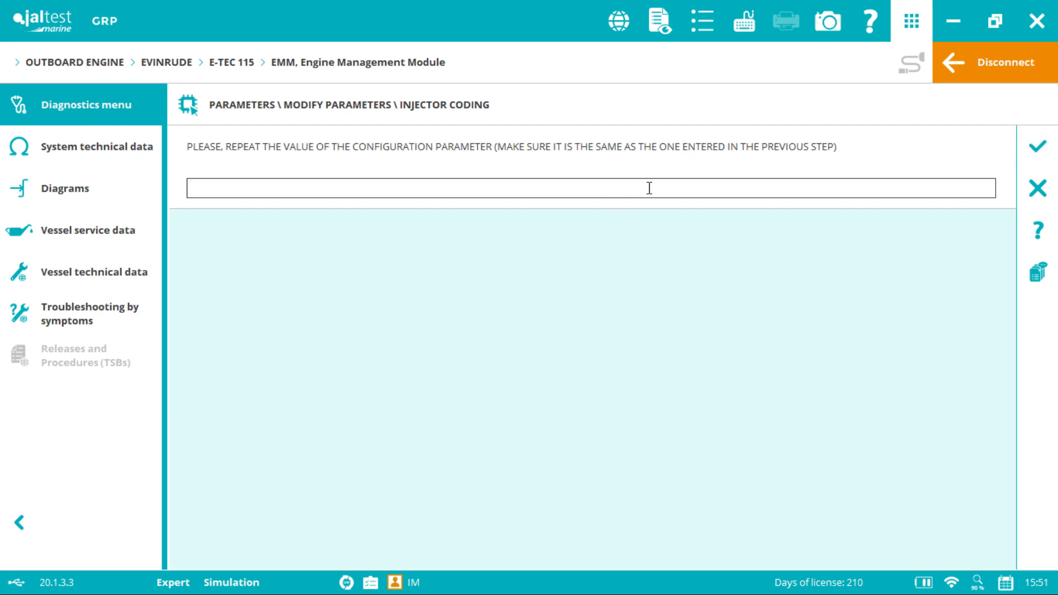
key(ctrl+v)
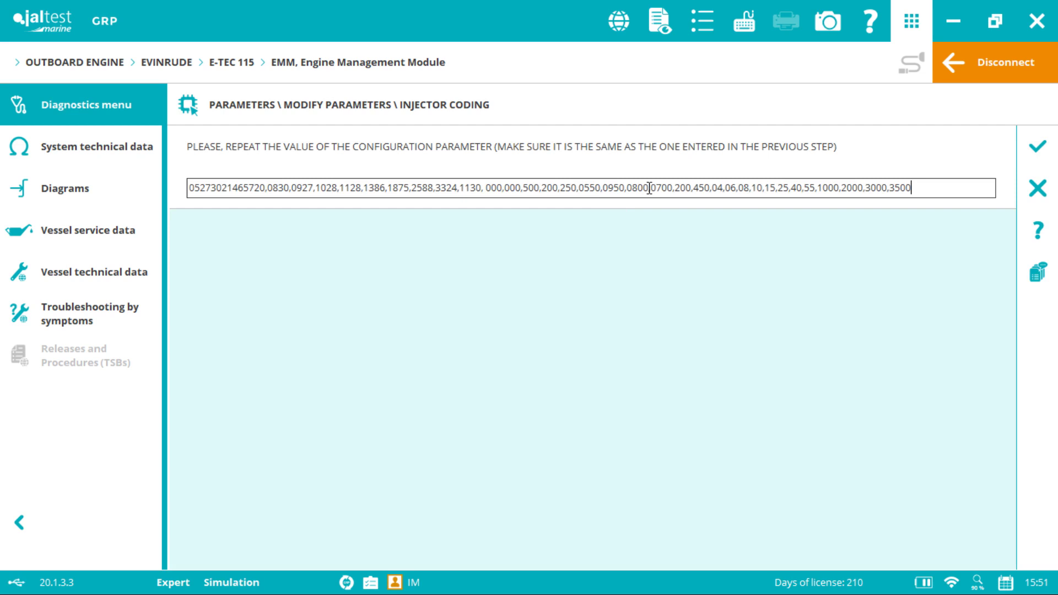
click(1036, 146)
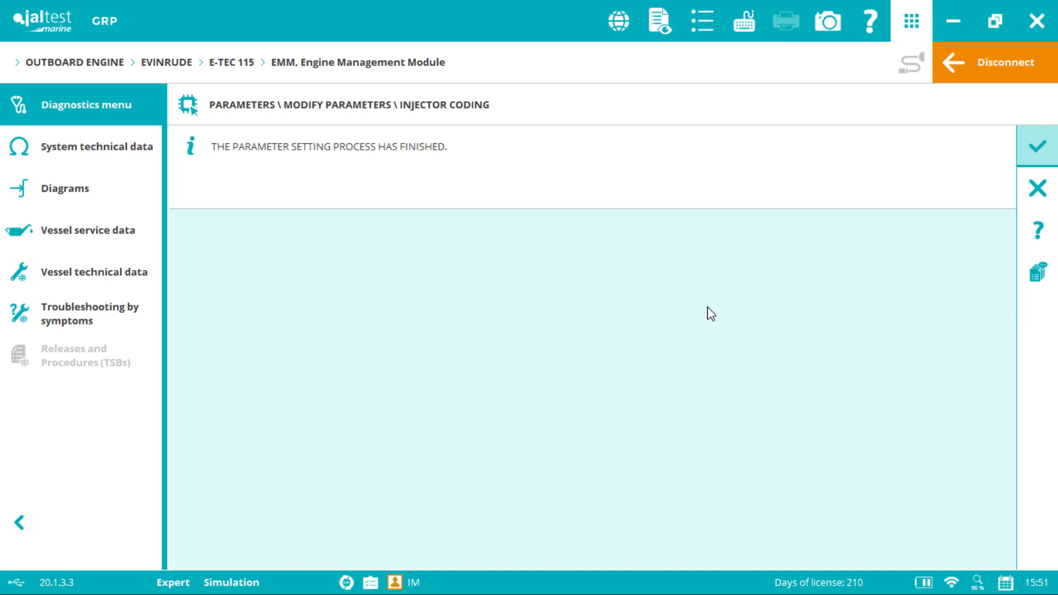
click(1036, 145)
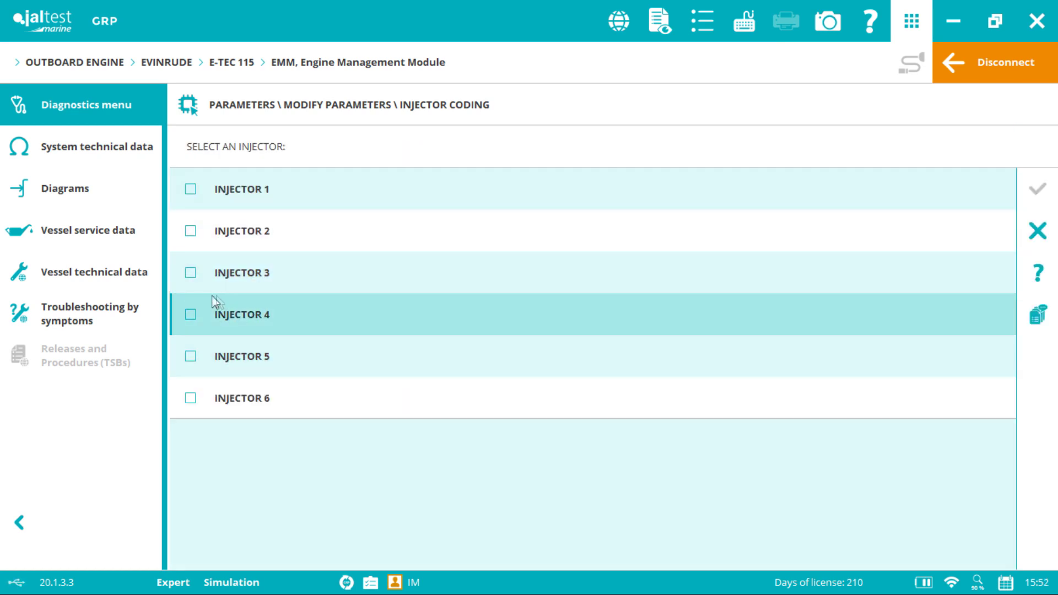
Reselect injector 3, confirm its Injector-Type now reads BIPm, and load the parameter table.
click(192, 275)
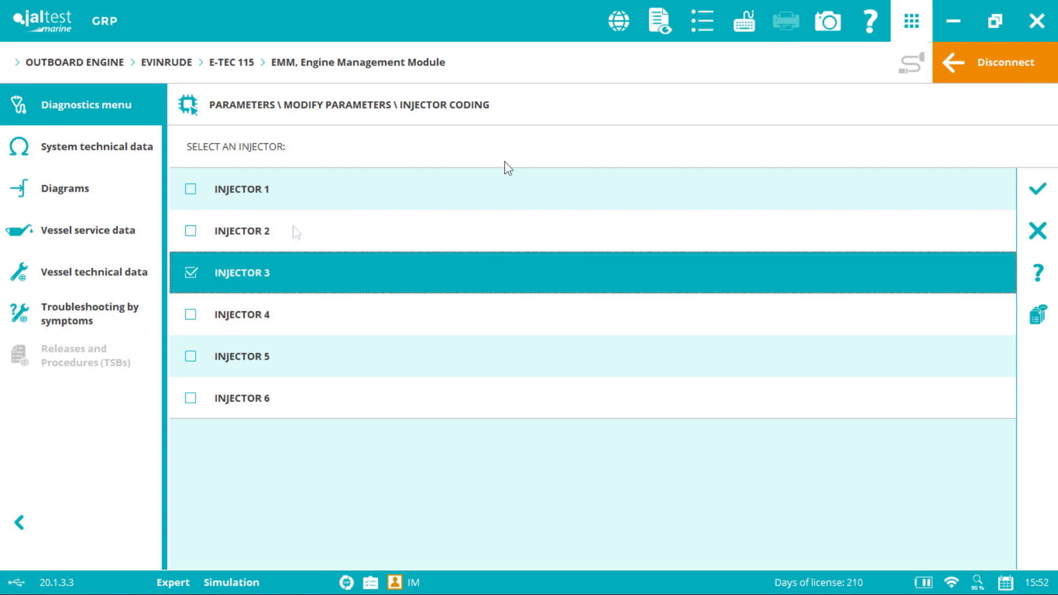
click(1049, 193)
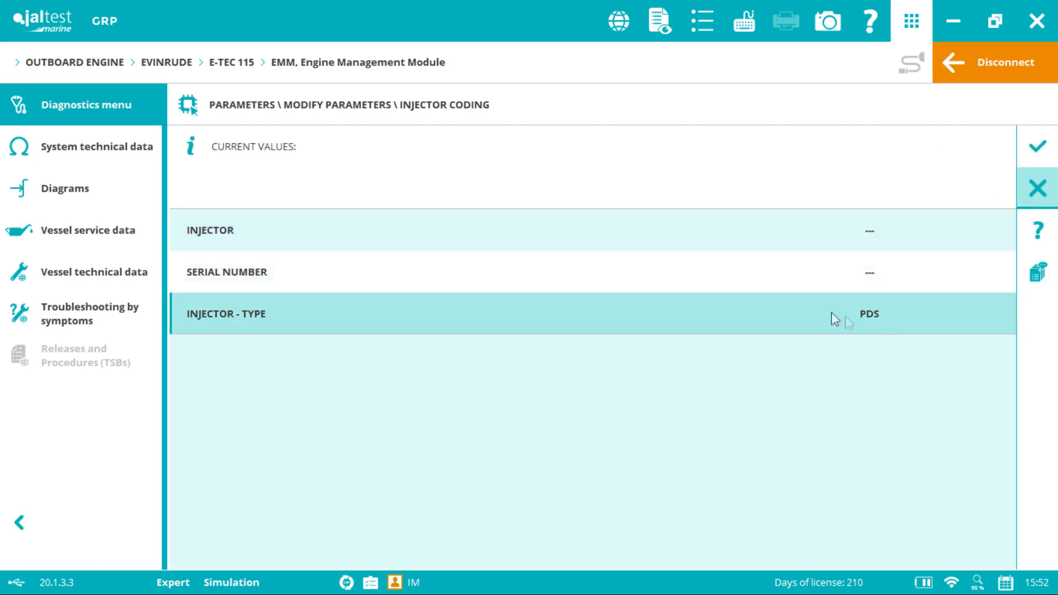
click(1041, 160)
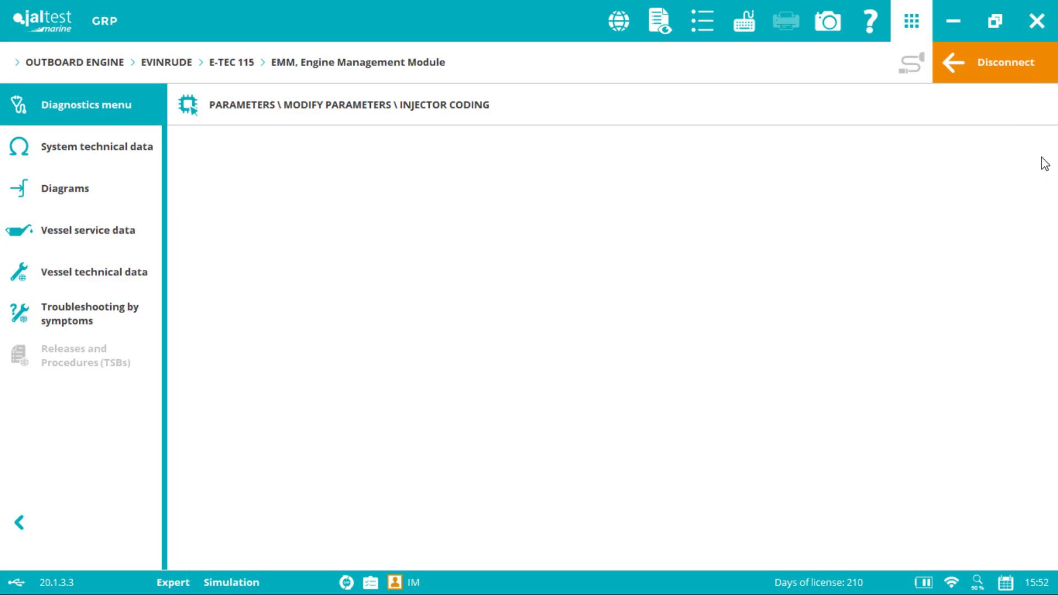